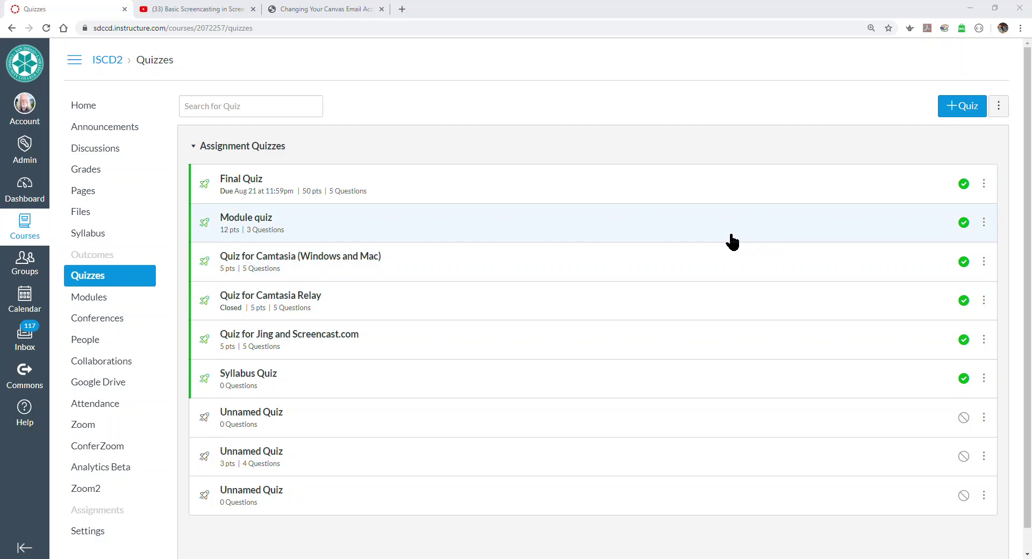
Step: Create a new quiz from the course's Quizzes page
left_click(958, 111)
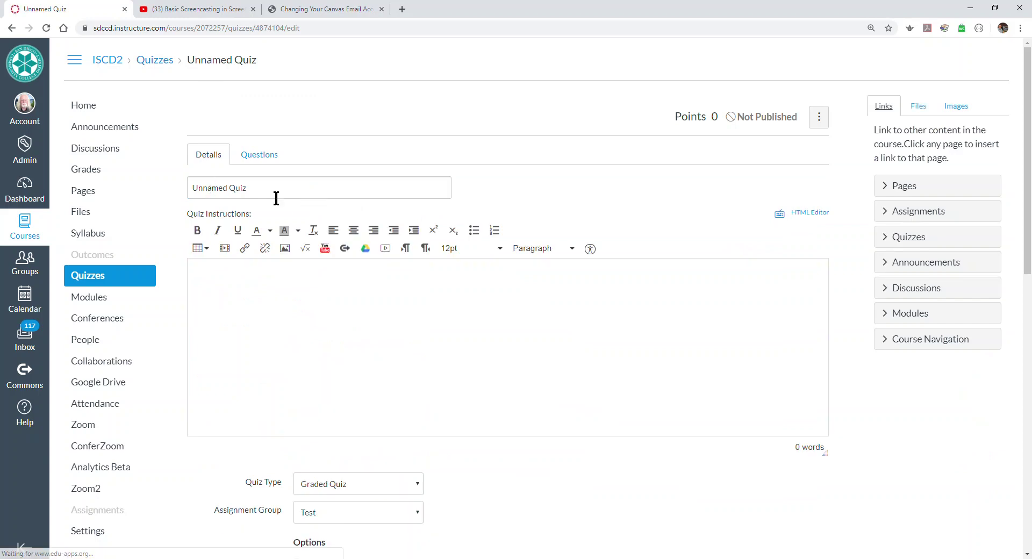
Step: Rename the Unnamed Quiz to 'Sample Quiz' and go to its Questions section
left_click_drag(277, 196, 182, 183)
type("S")
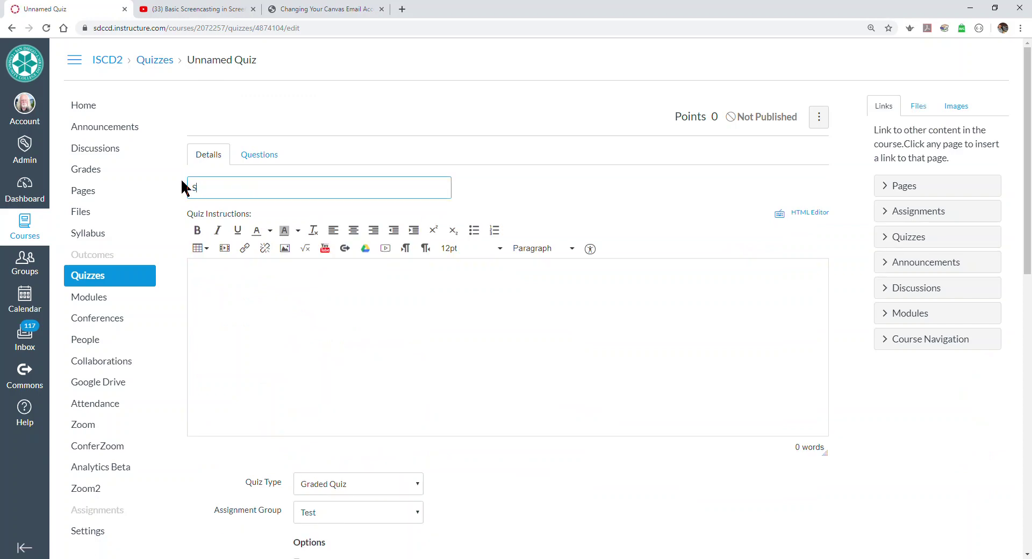
type("ample Quiz")
left_click(264, 157)
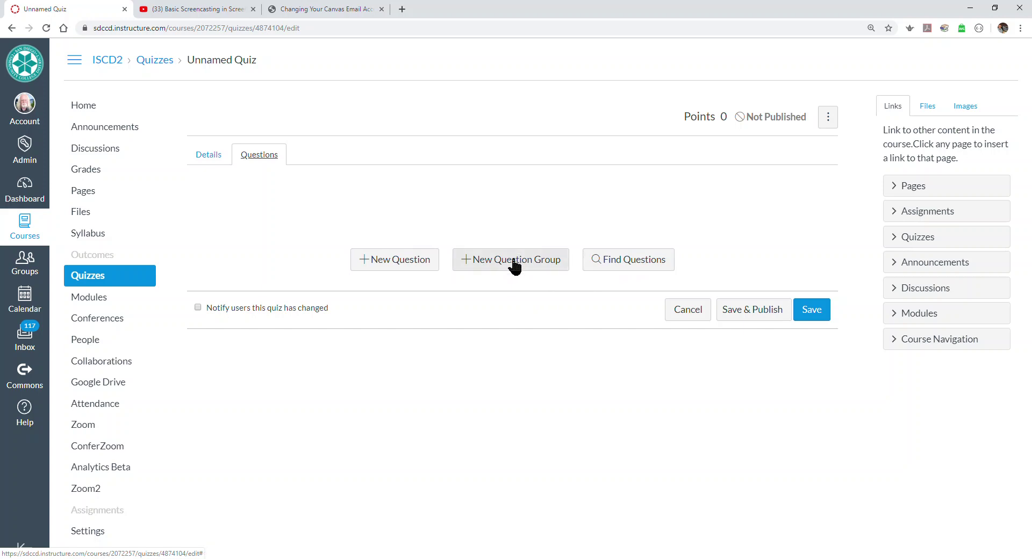
left_click(514, 261)
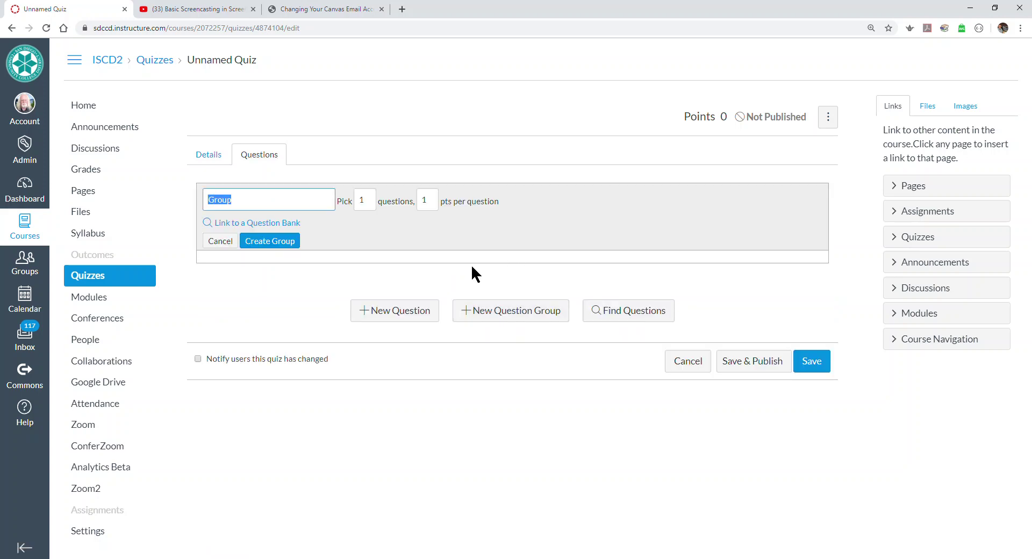
Step: Name the new question group 'Group 1'
left_click(249, 202)
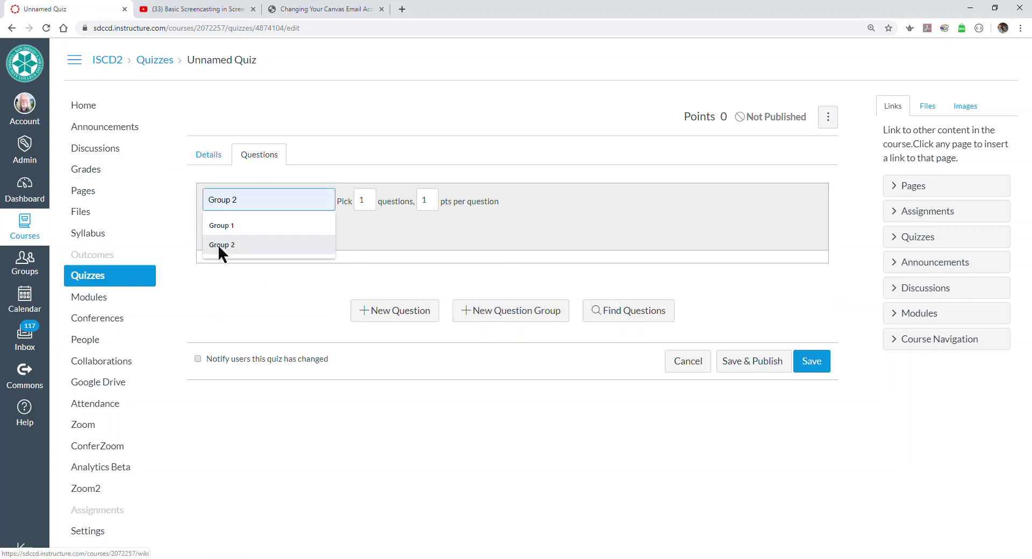
left_click(231, 223)
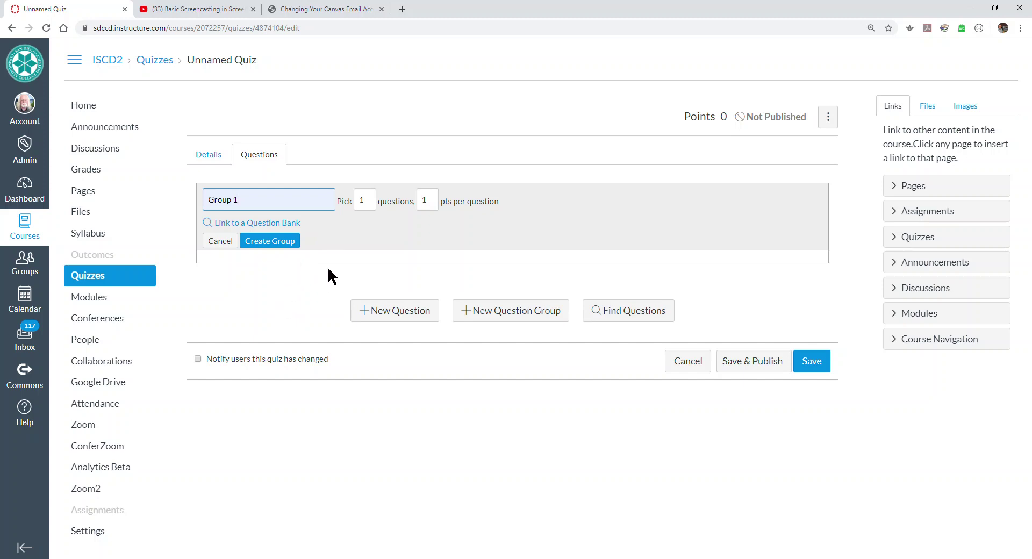
left_click(269, 223)
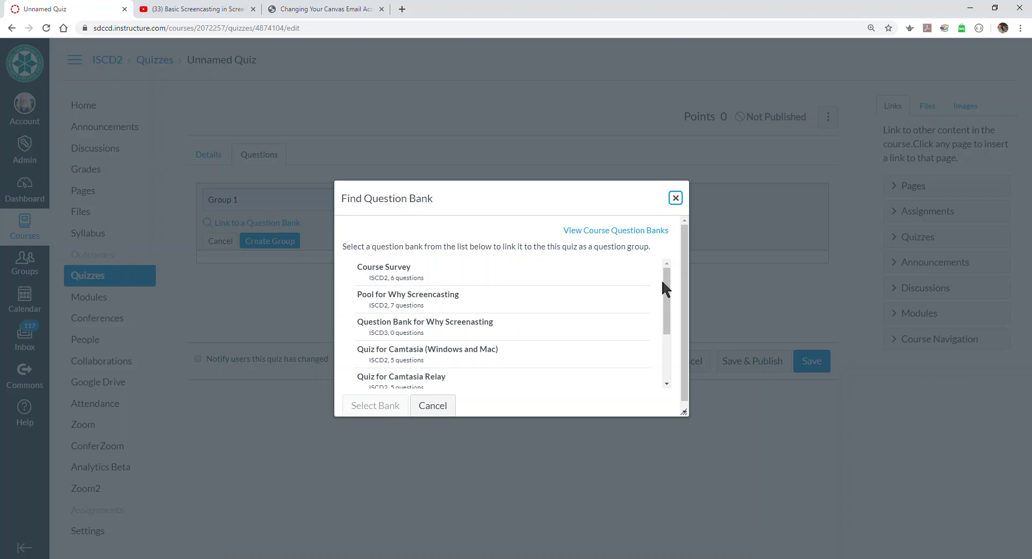
Step: Link Group 1 to the 'Pool for Why Screencasting' question bank
mouse_move(668, 285)
left_mouse_down()
mouse_move(669, 350)
mouse_move(668, 277)
left_mouse_up()
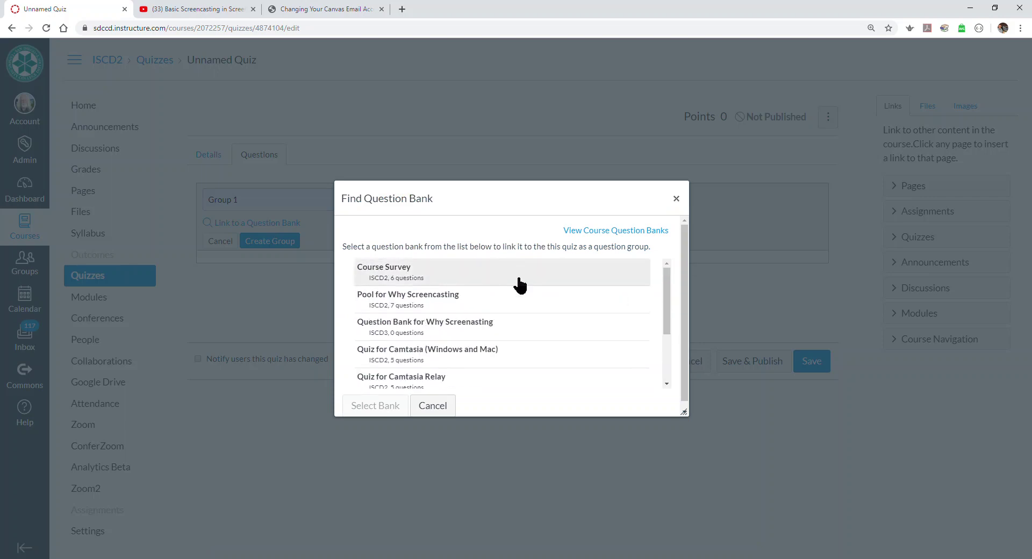
left_click(421, 303)
left_click_drag(412, 305, 409, 306)
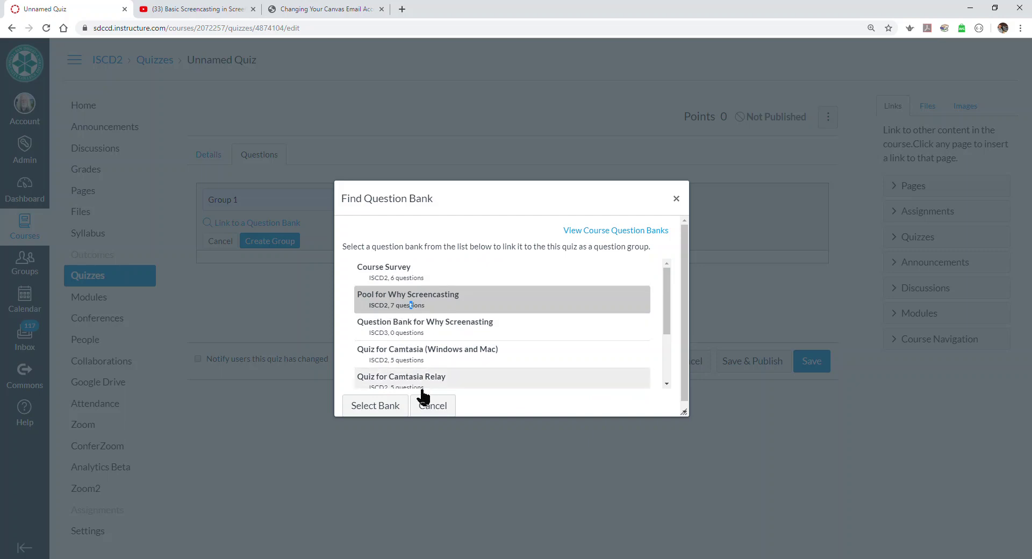
left_click(379, 407)
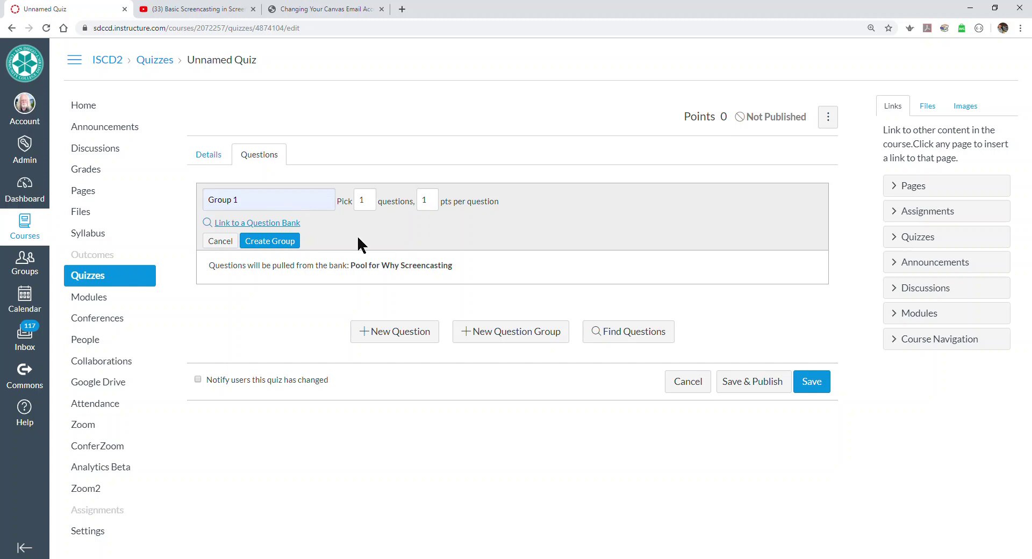
Step: Set Group 1 to pick 4 questions at 2 points each and create it
left_click(366, 200)
type("0")
key("BackSpace")
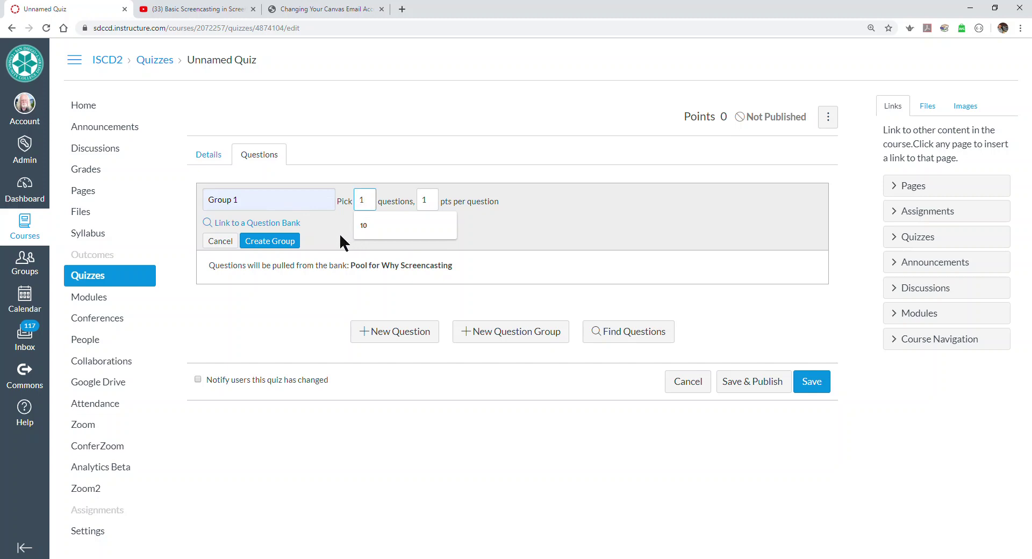
type("4")
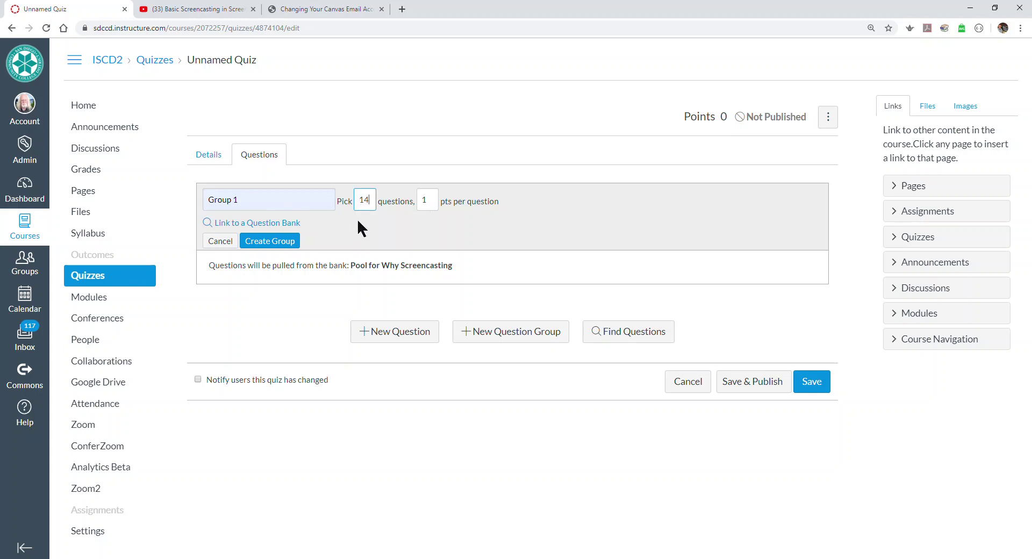
key("BackSpace")
key("BackSpace")
key("Tab")
type("2")
left_click(282, 242)
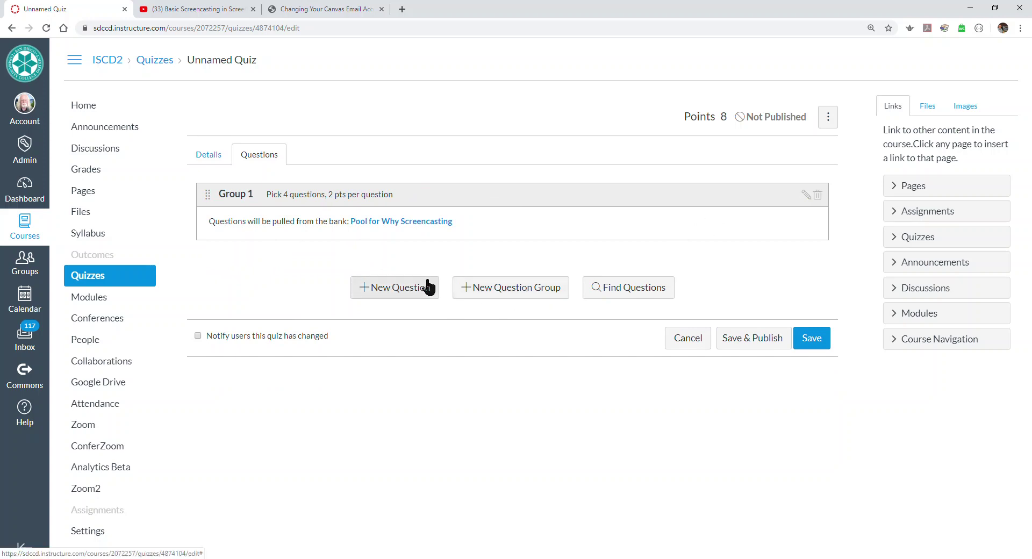
Step: Add a second question group below Group 1
left_click(521, 291)
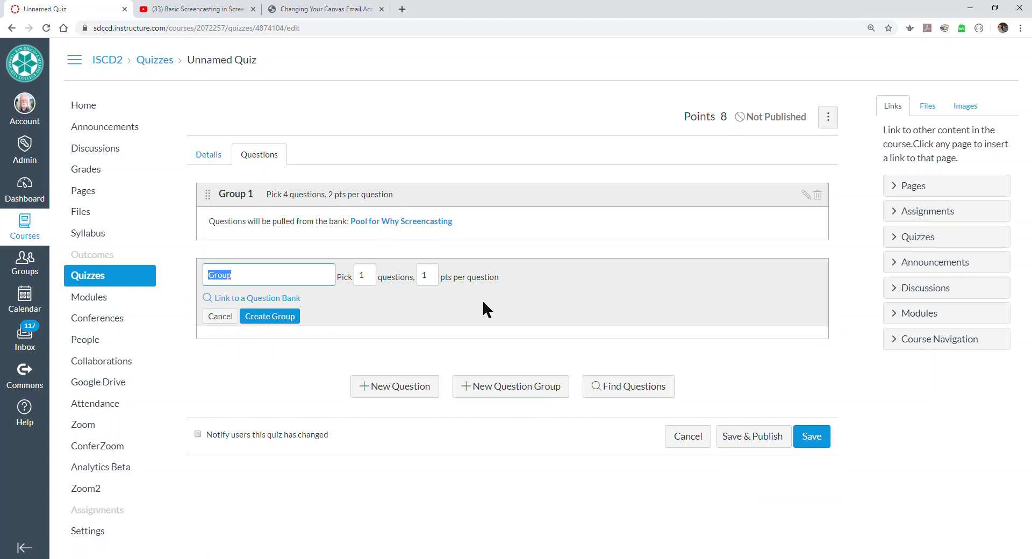
Step: Name the second group 'Group 2' and set it to pick 2 questions
left_click(251, 275)
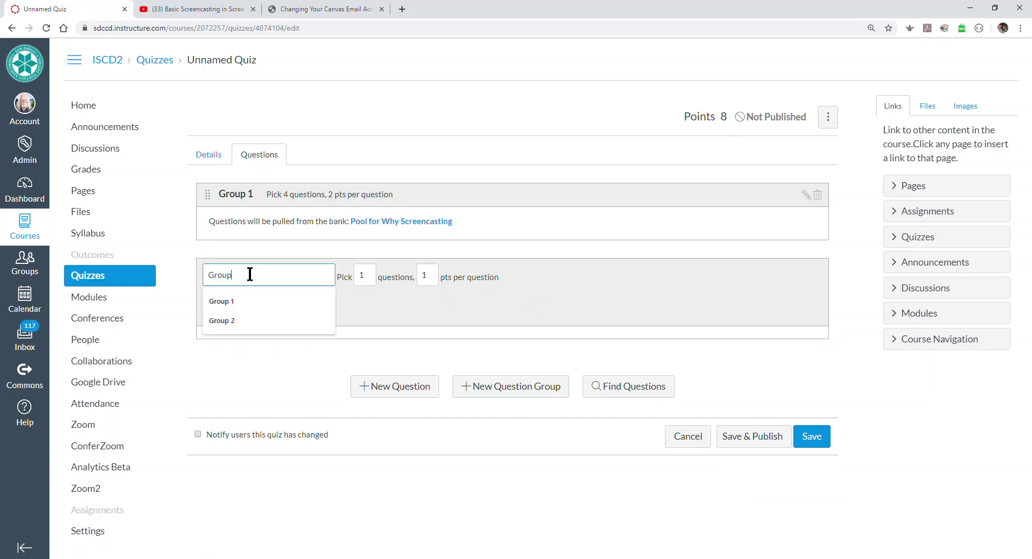
left_click(230, 319)
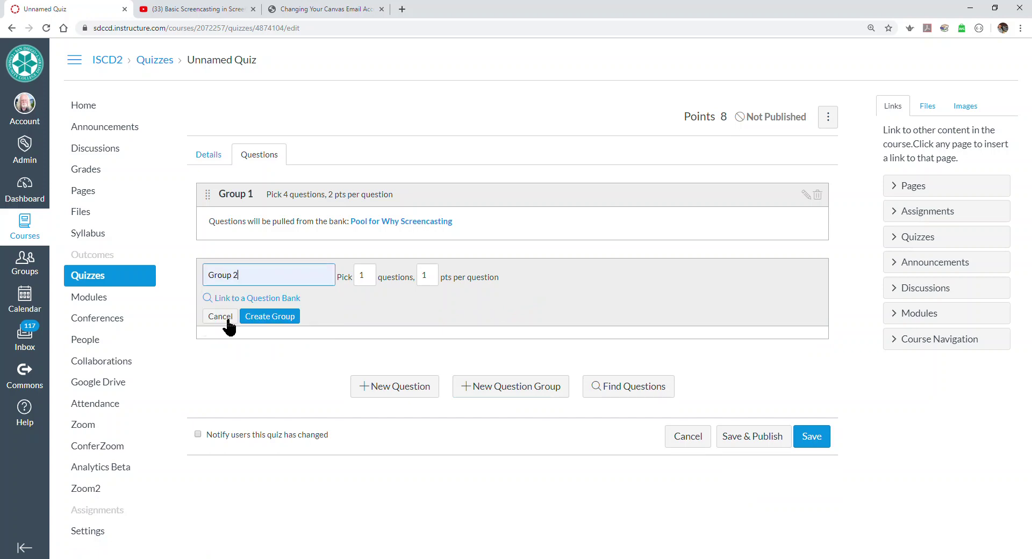
double_click(362, 280)
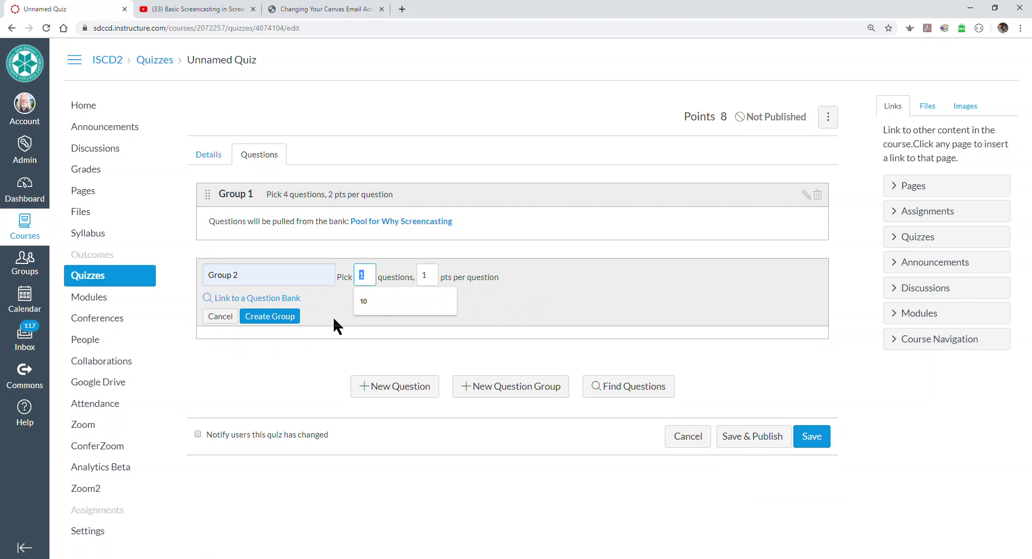
type("2")
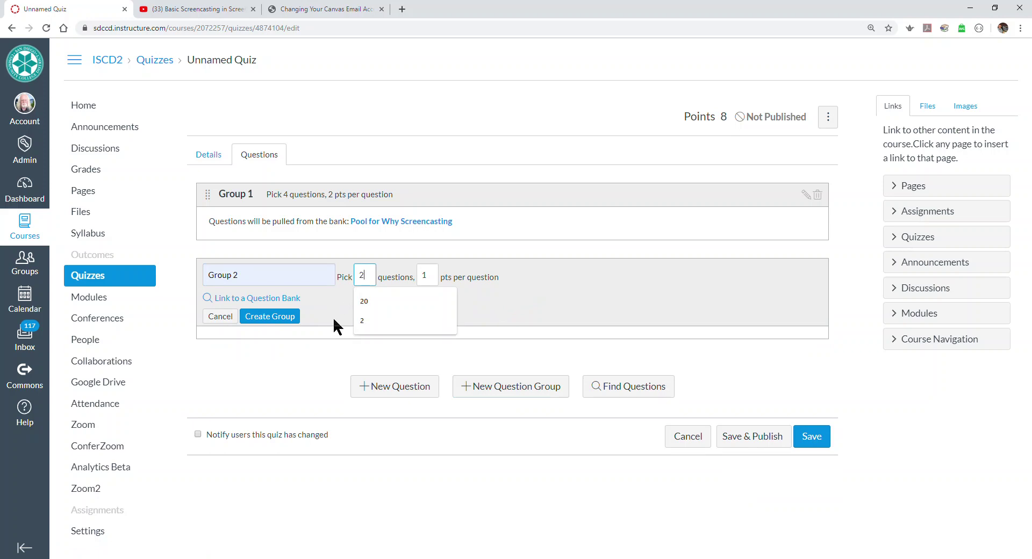
left_click(281, 299)
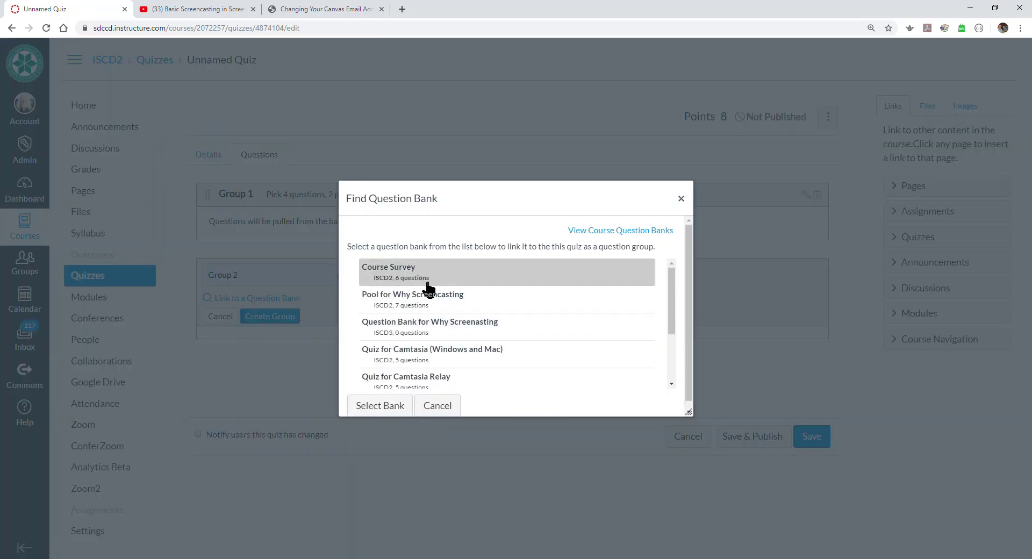
Step: Link Group 2 to the Course Survey bank at 2 points per question and create it
left_click(383, 407)
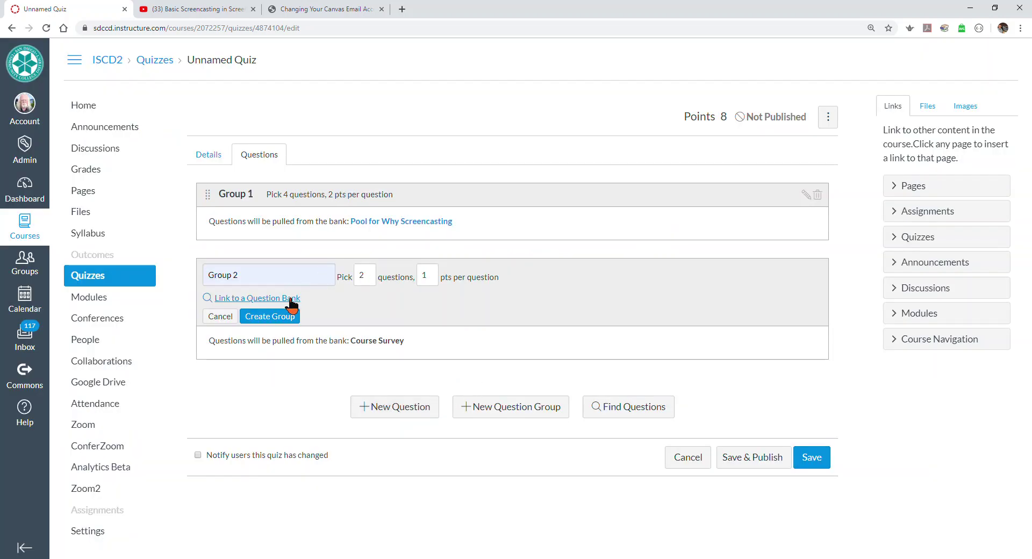
double_click(435, 278)
type("2")
left_click(269, 317)
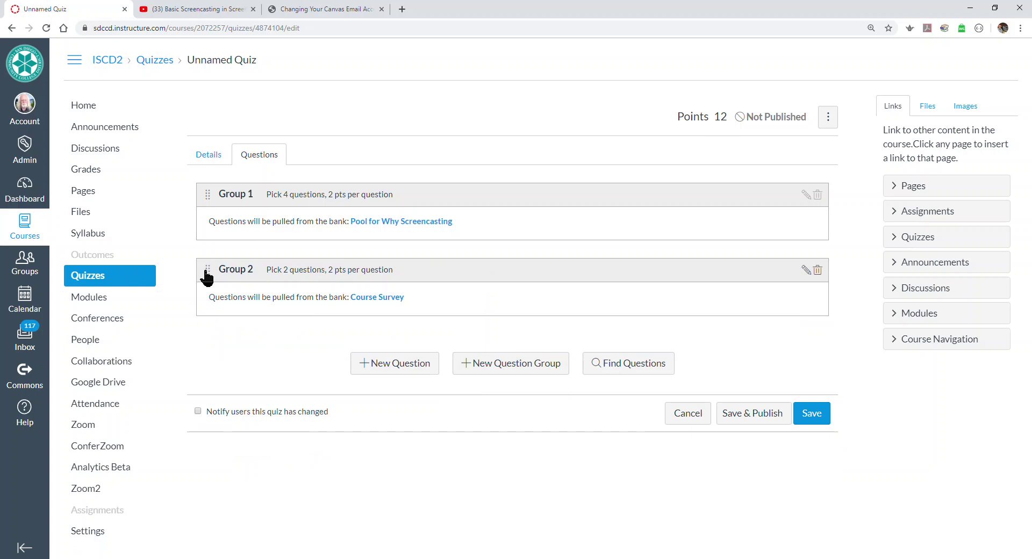
Step: Move Group 2 above Group 1, save the 12-point quiz, and preview it
mouse_move(206, 278)
left_mouse_down()
mouse_move(207, 208)
mouse_move(201, 259)
left_mouse_up()
left_click(810, 414)
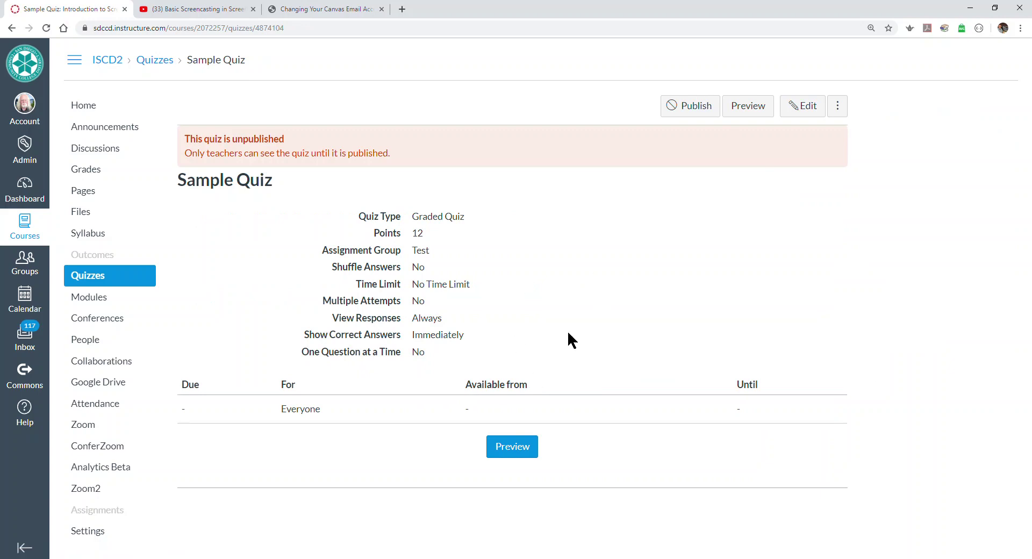
left_click(526, 446)
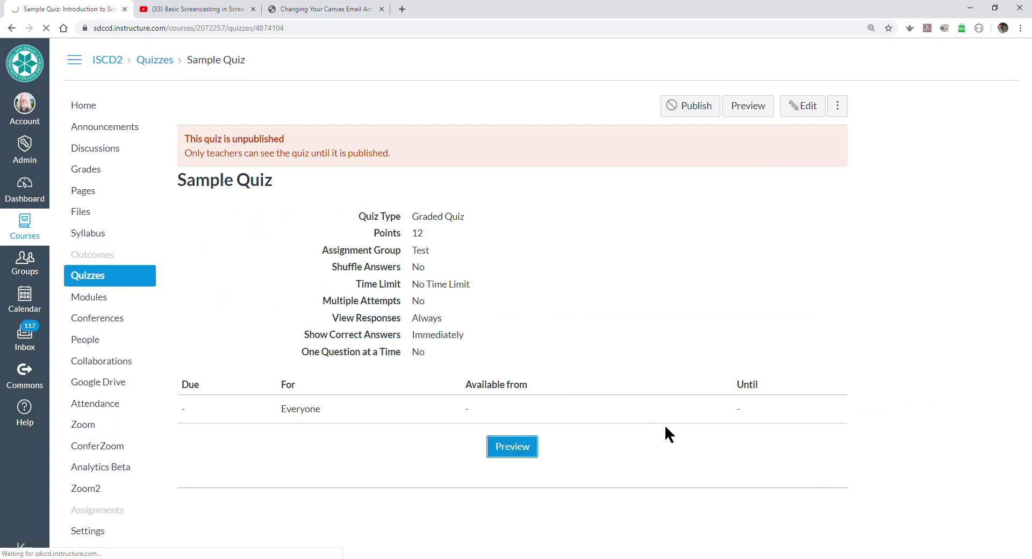
scroll(527, 350, "down", 4)
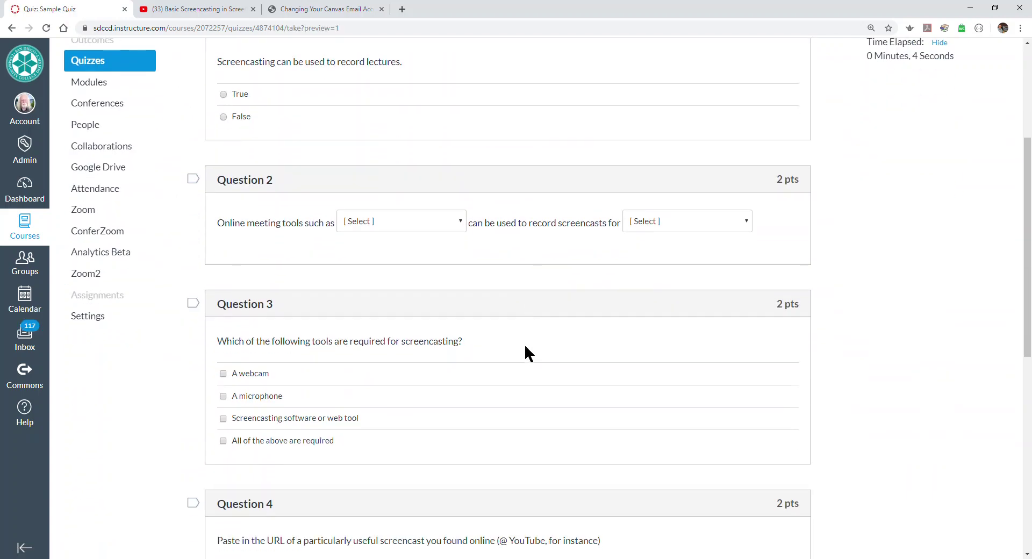
scroll(525, 352, "down", 9)
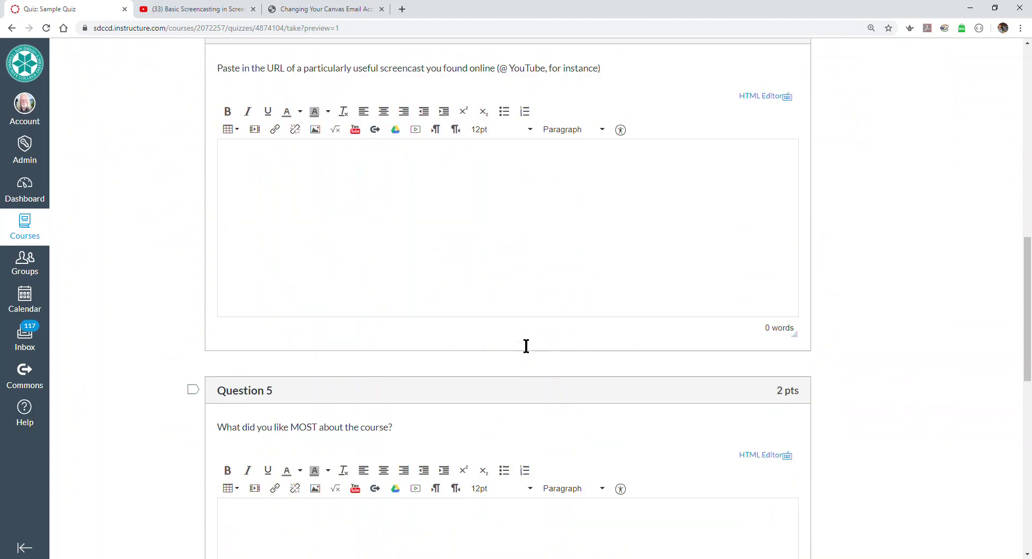
scroll(526, 346, "down", 11)
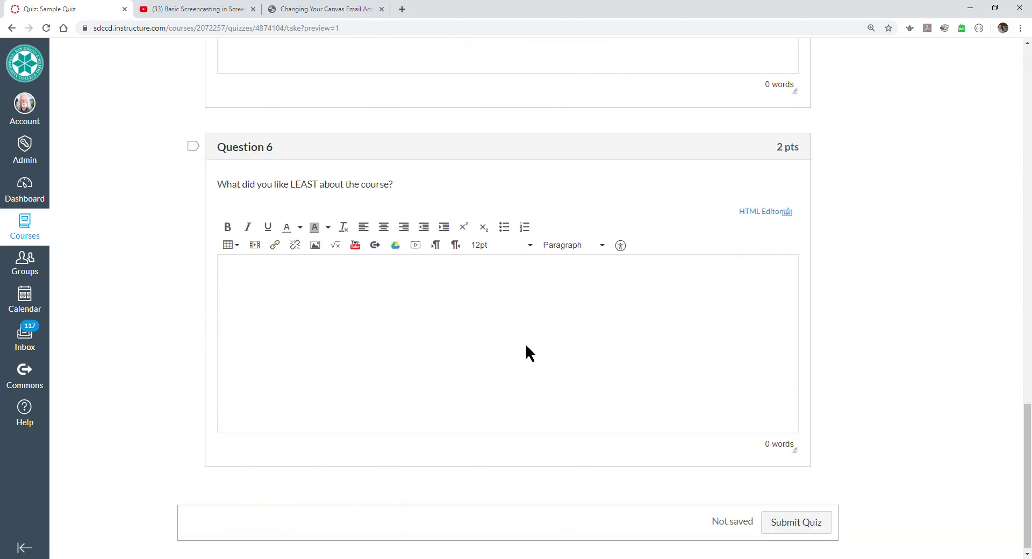
scroll(526, 350, "up", 18)
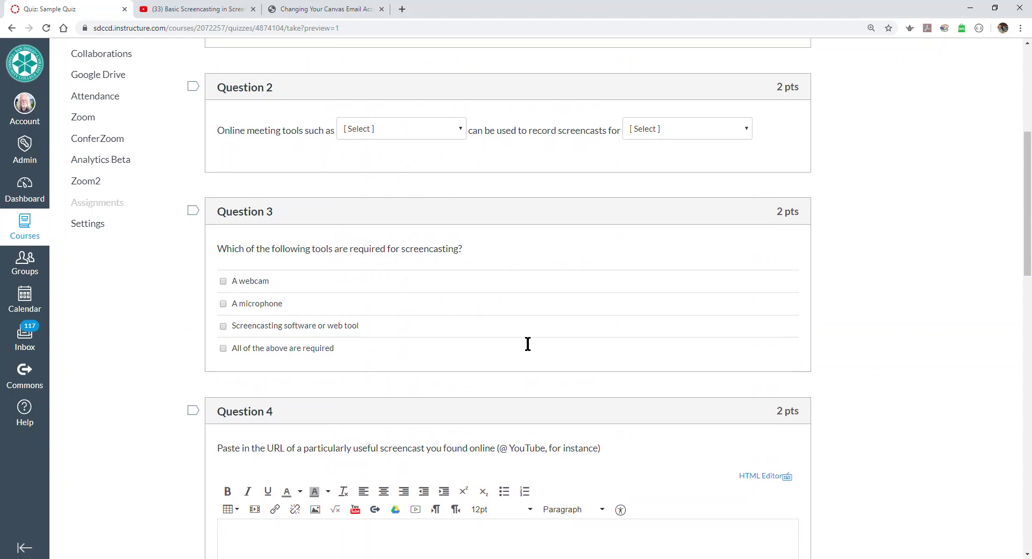
scroll(528, 345, "up", 3)
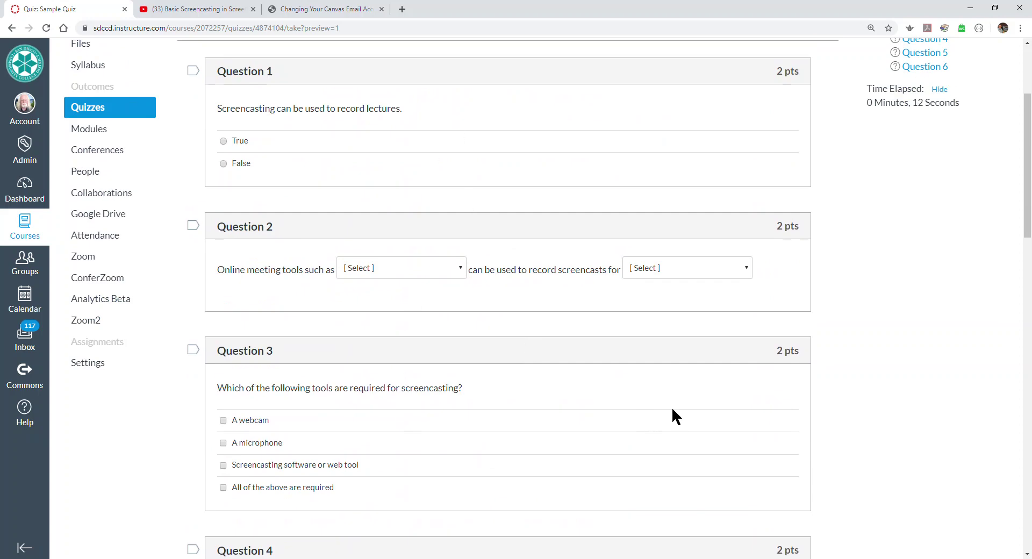
scroll(670, 406, "down", 9)
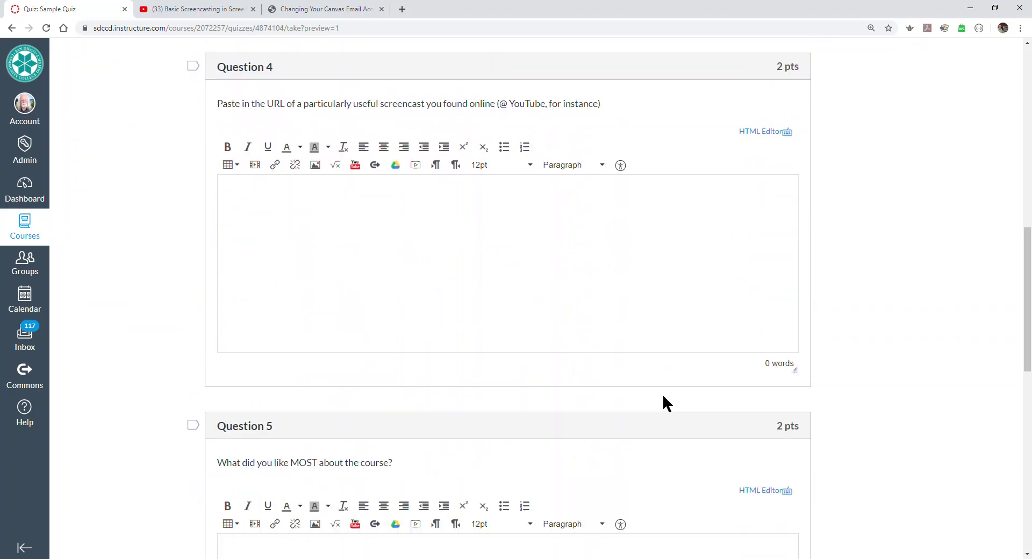
scroll(664, 397, "down", 11)
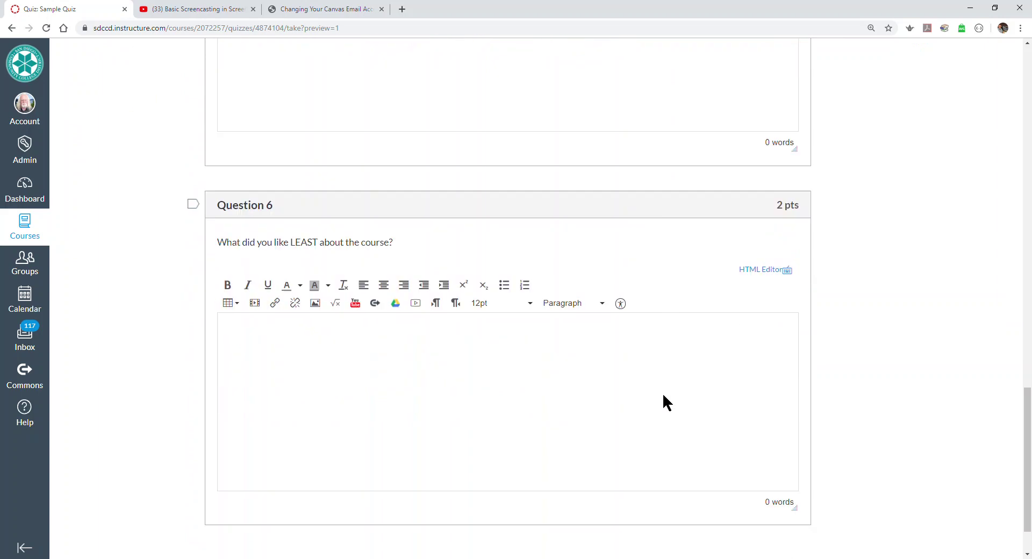
scroll(665, 402, "down", 1)
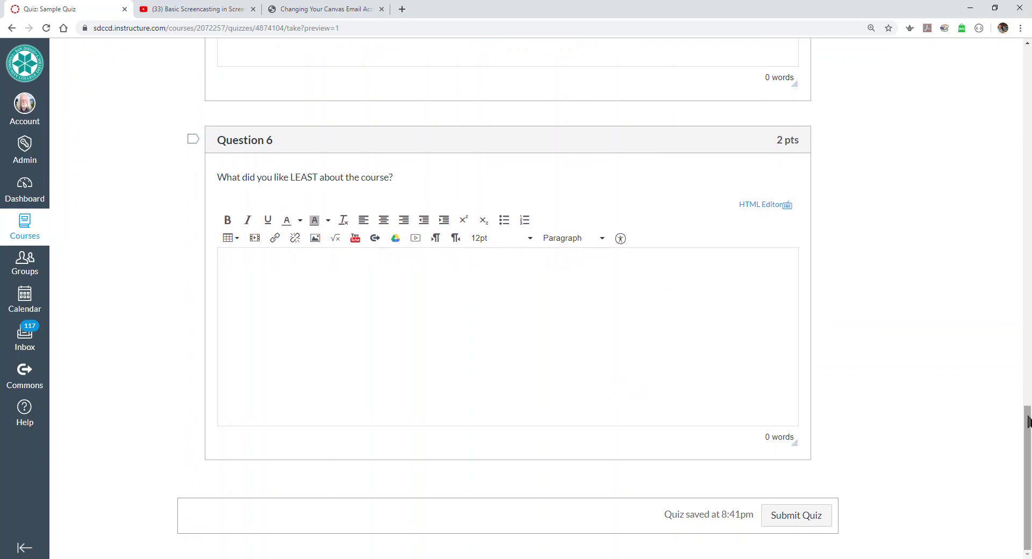
left_click_drag(1028, 421, 1016, 65)
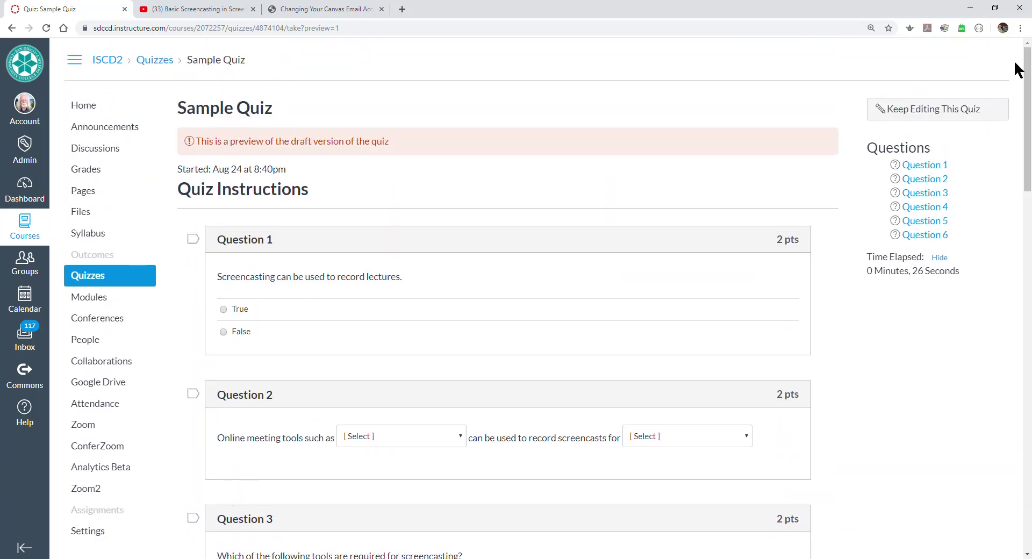